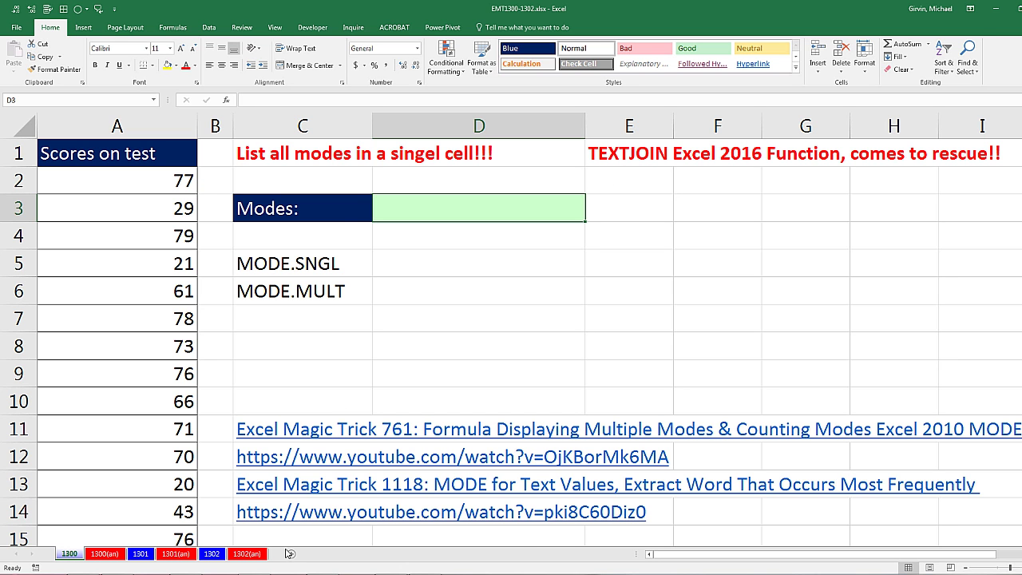
Add the note 'Office 365, Office 2016' in cell C9
{"action": "scroll", "coordinate": [307, 505], "scroll_direction": "down", "scroll_amount": 4}
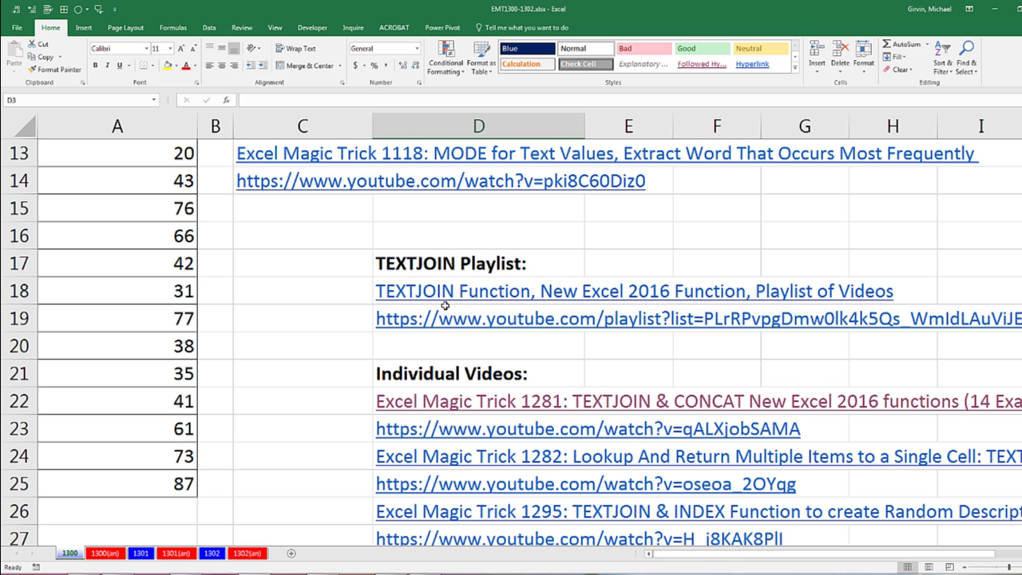
{"action": "scroll", "coordinate": [358, 236], "scroll_direction": "down", "scroll_amount": 2}
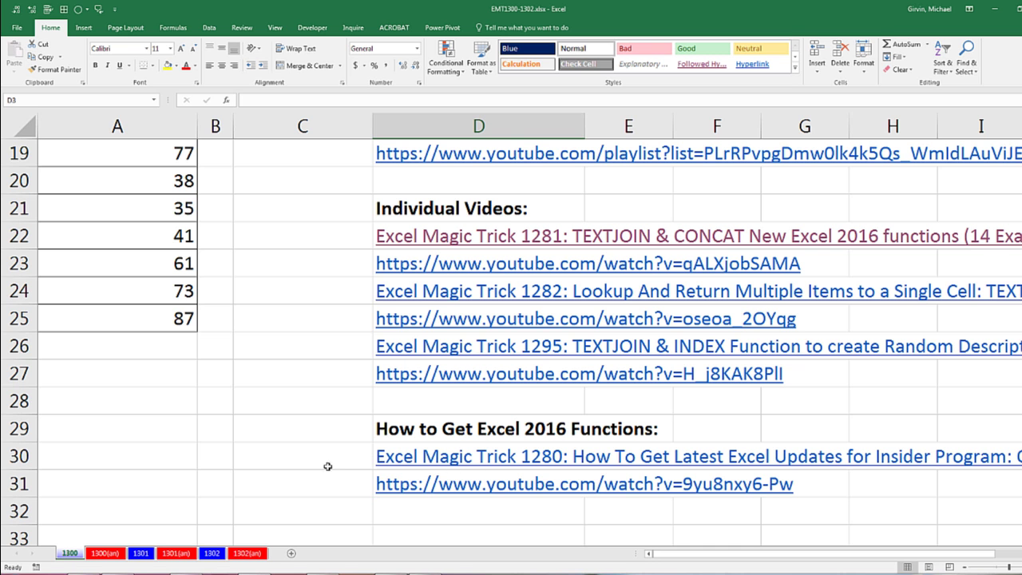
{"action": "scroll", "coordinate": [346, 465], "scroll_direction": "up", "scroll_amount": 6}
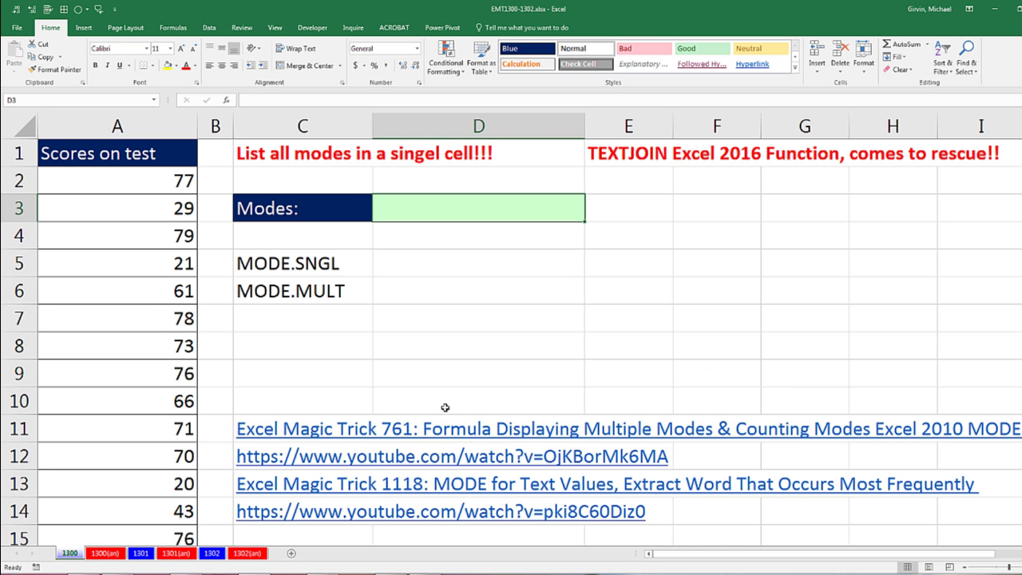
{"action": "left_click", "coordinate": [316, 375]}
{"action": "type", "text": "Office 365, Office 2016"}
{"action": "key", "text": "Return"}
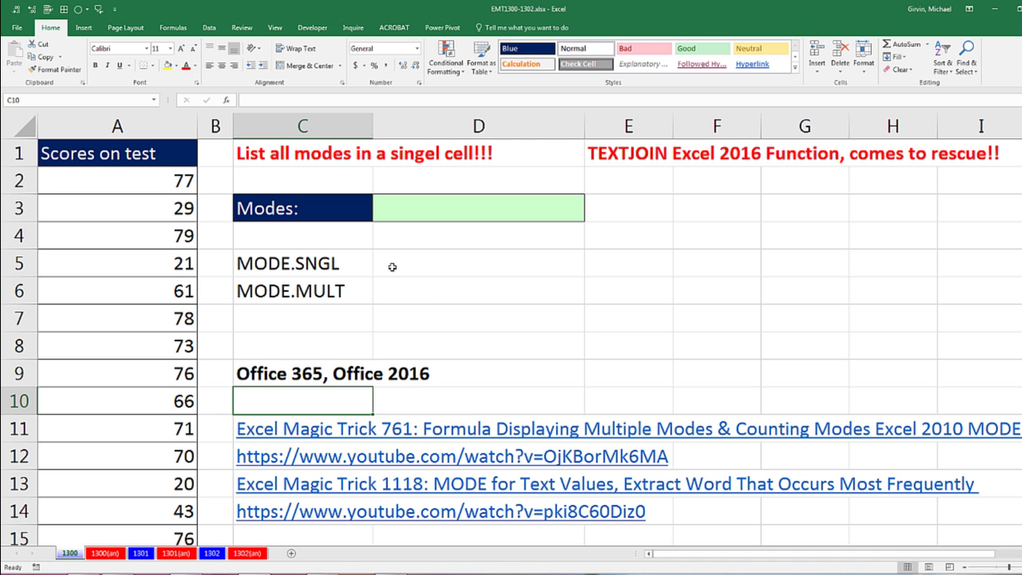
Begin a =mode formula in D5 beside the MODE.SNGL label
{"action": "key", "text": "Up"}
{"action": "left_click", "coordinate": [424, 268]}
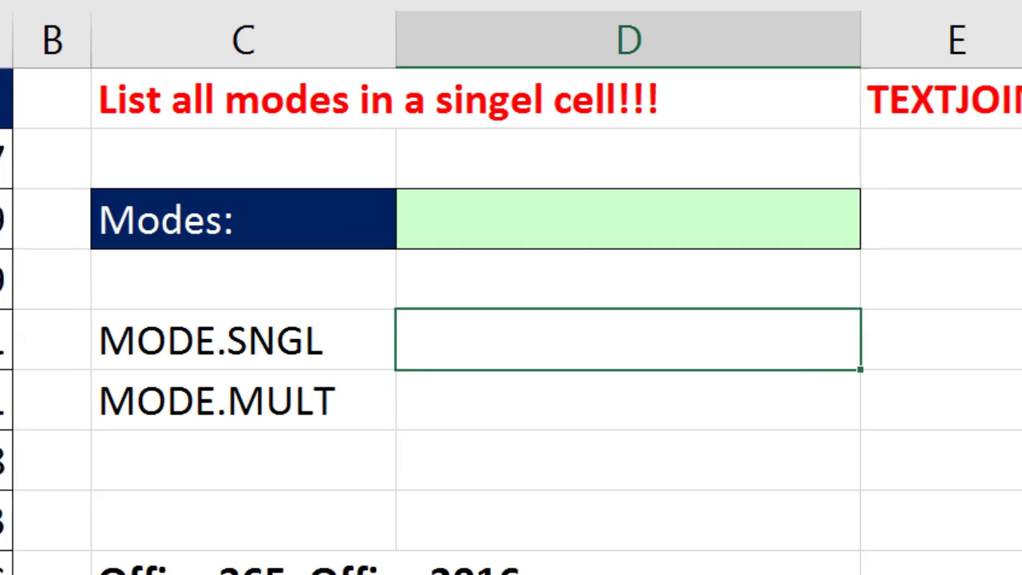
{"action": "type", "text": "=mode"}
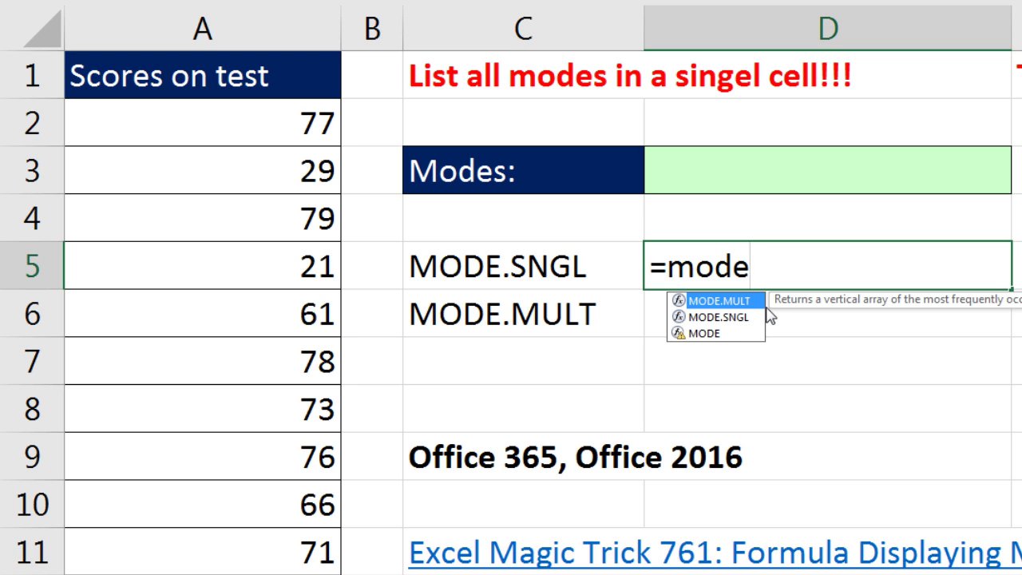
Complete D5 as =MODE.SNGL(A2:A25) so it returns 77
{"action": "double_click", "coordinate": [728, 318]}
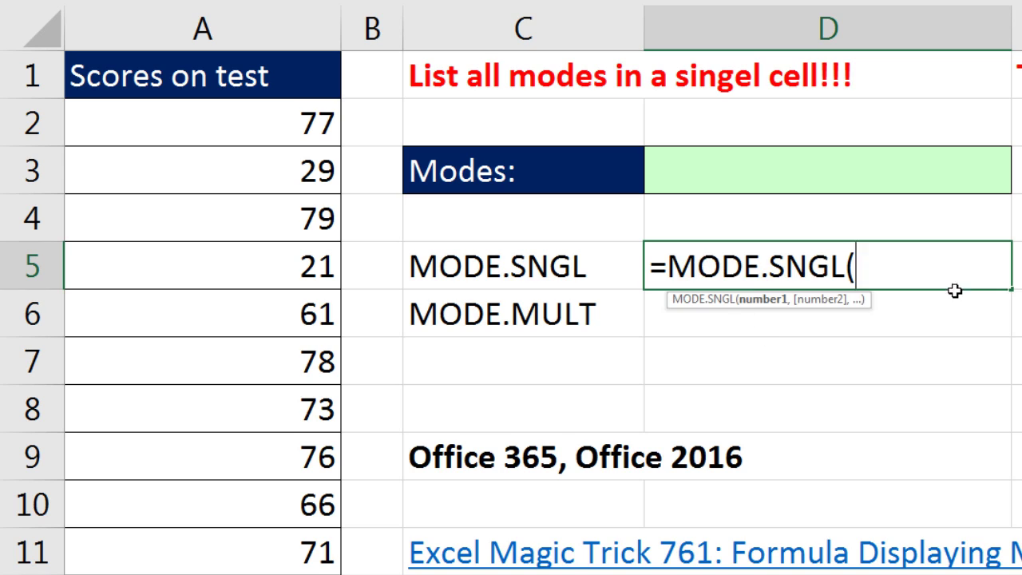
{"action": "left_click", "coordinate": [258, 125]}
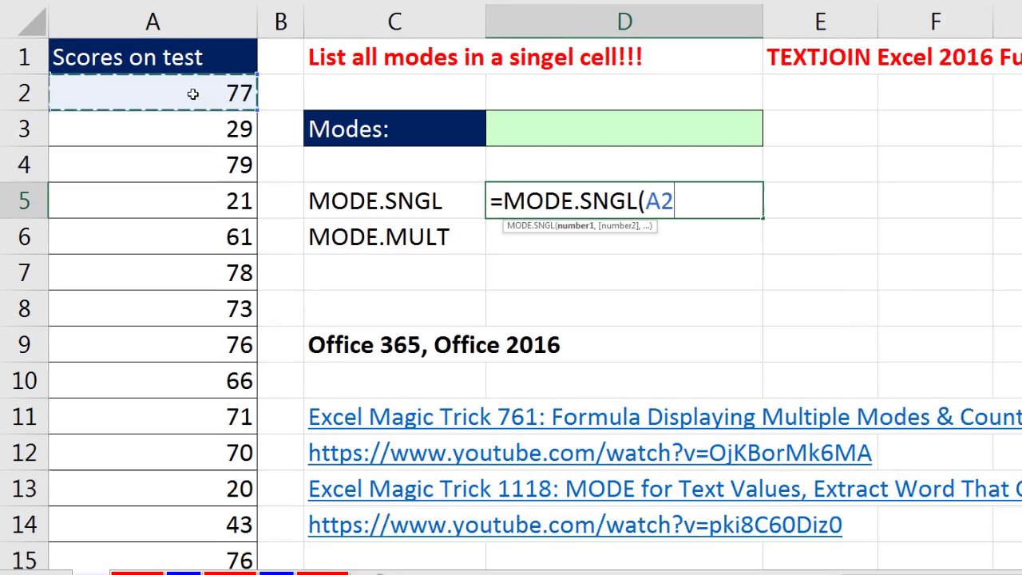
{"action": "key", "text": "ctrl+shift+Down"}
{"action": "key", "text": "ctrl+BackSpace"}
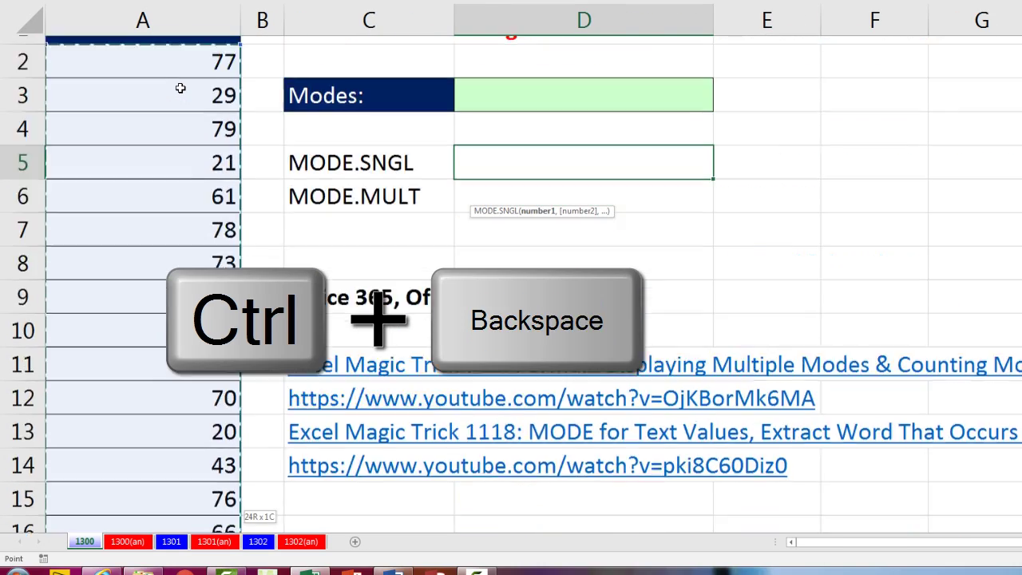
{"action": "key", "text": "Return"}
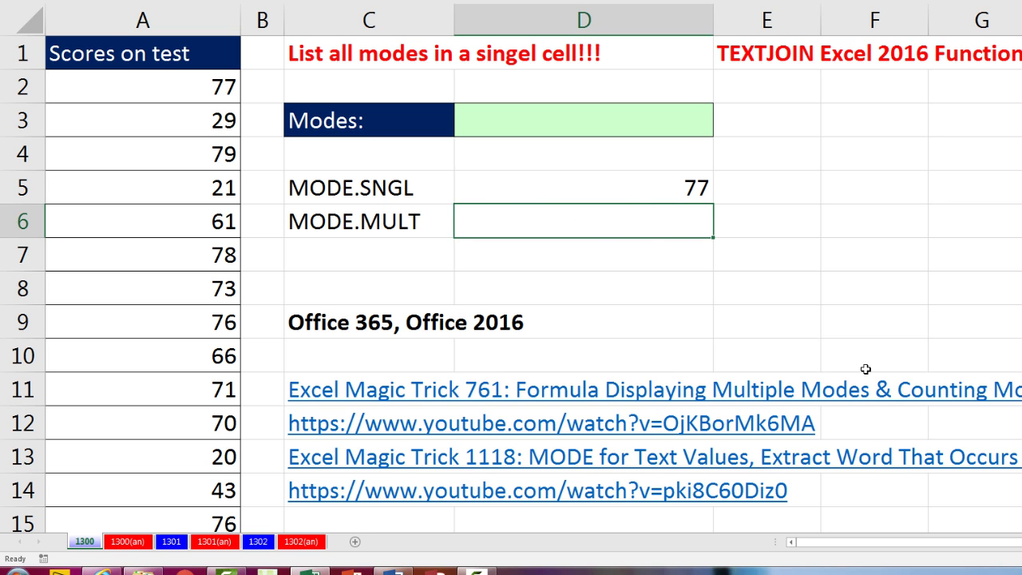
Enter =MODE.MULT(A2:A25) in D6, which also shows 77
{"action": "type", "text": "=mode"}
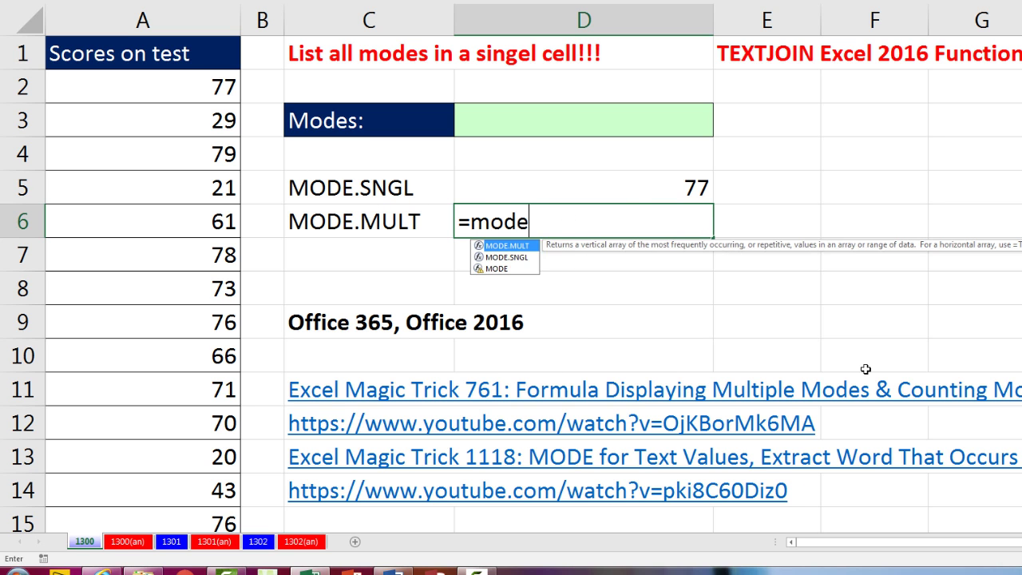
{"action": "key", "text": "Tab"}
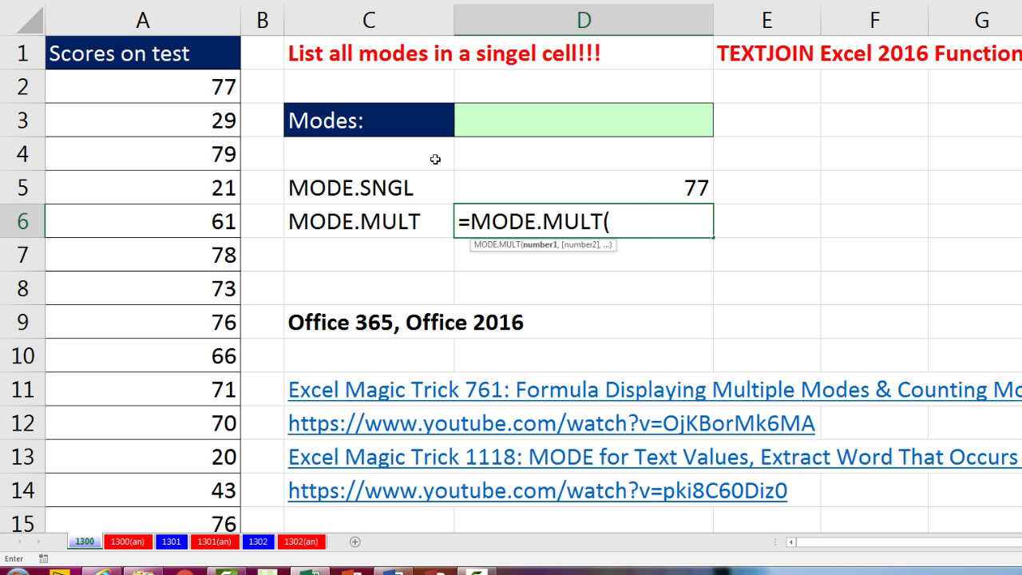
{"action": "left_click", "coordinate": [155, 94]}
{"action": "key", "text": "ctrl+shift+Down"}
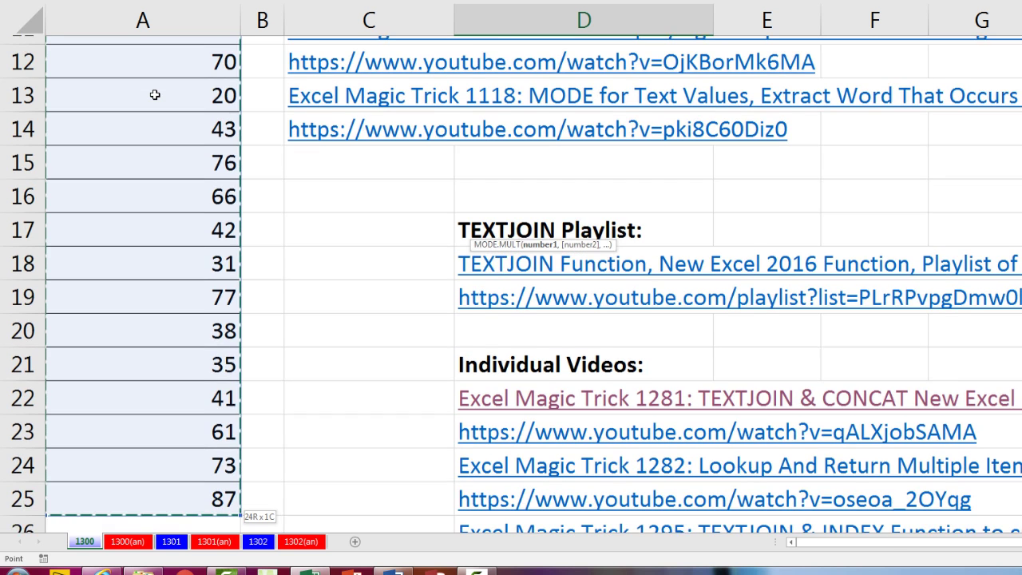
{"action": "scroll", "coordinate": [154, 94], "scroll_direction": "up", "scroll_amount": 4}
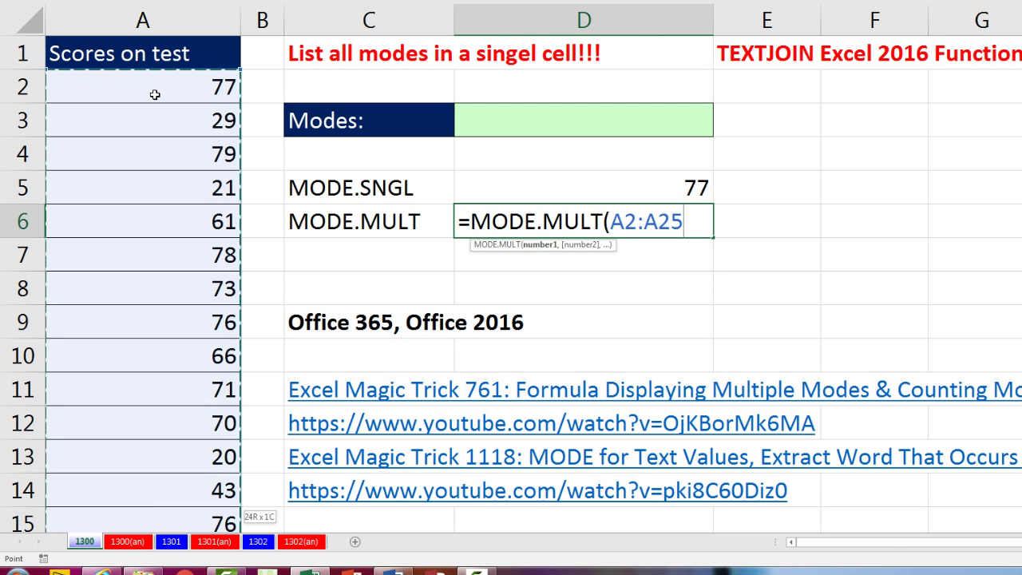
{"action": "key", "text": "Return"}
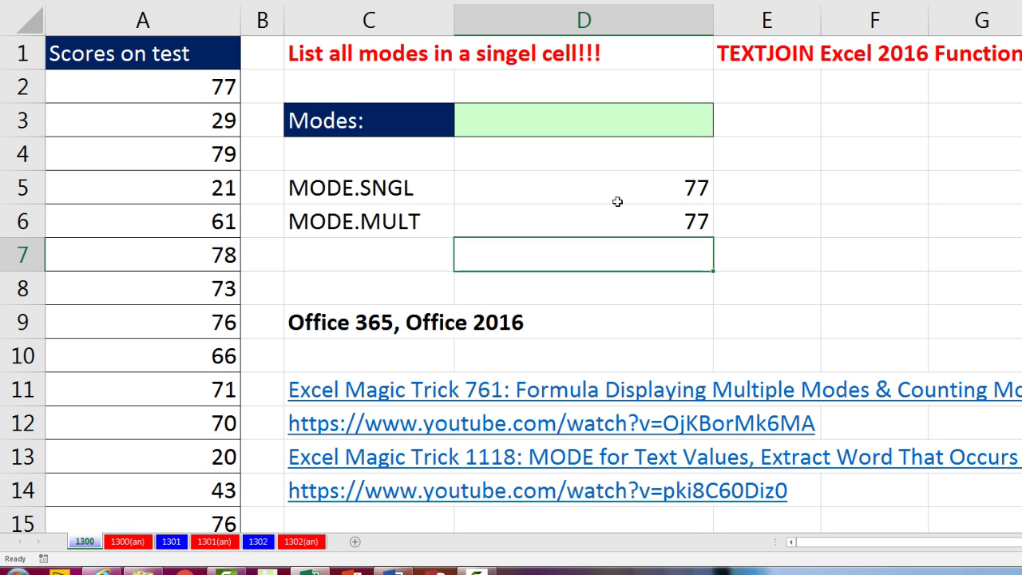
Reopen D6 for editing and select its entire formula text
{"action": "left_click", "coordinate": [646, 221]}
{"action": "double_click", "coordinate": [646, 220]}
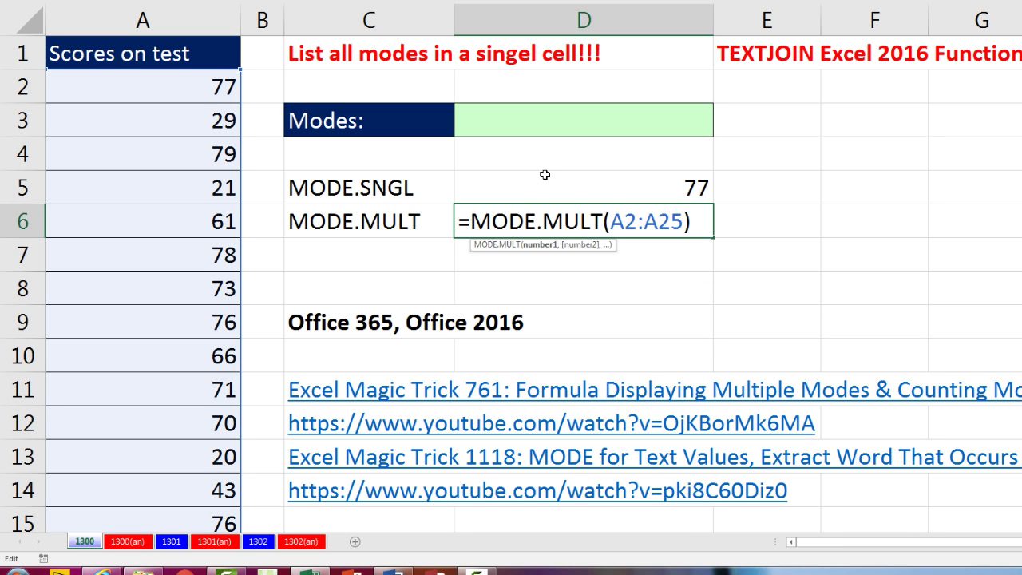
{"action": "left_click", "coordinate": [707, 221]}
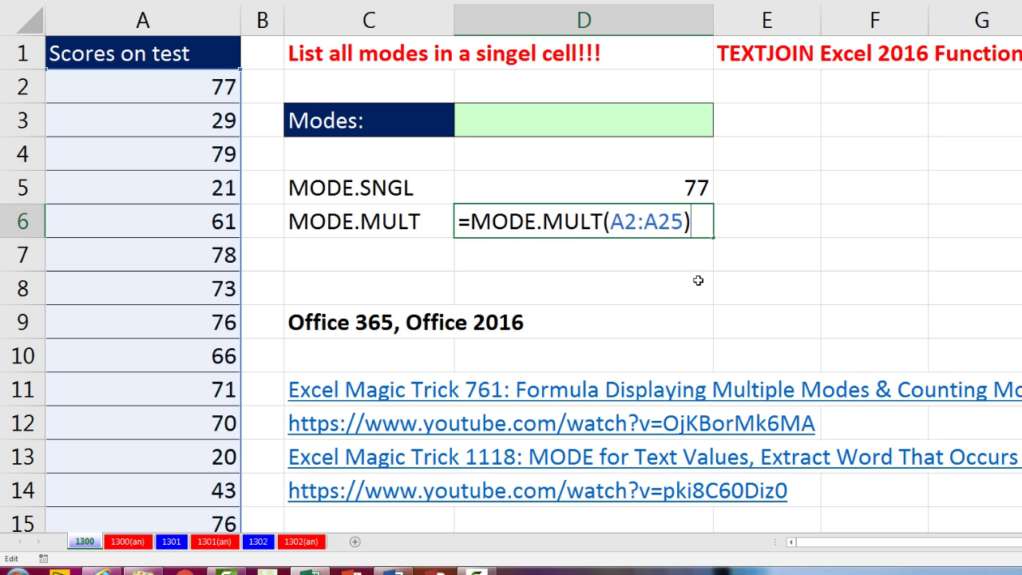
{"action": "left_click_drag", "start_coordinate": [705, 227], "coordinate": [380, 209]}
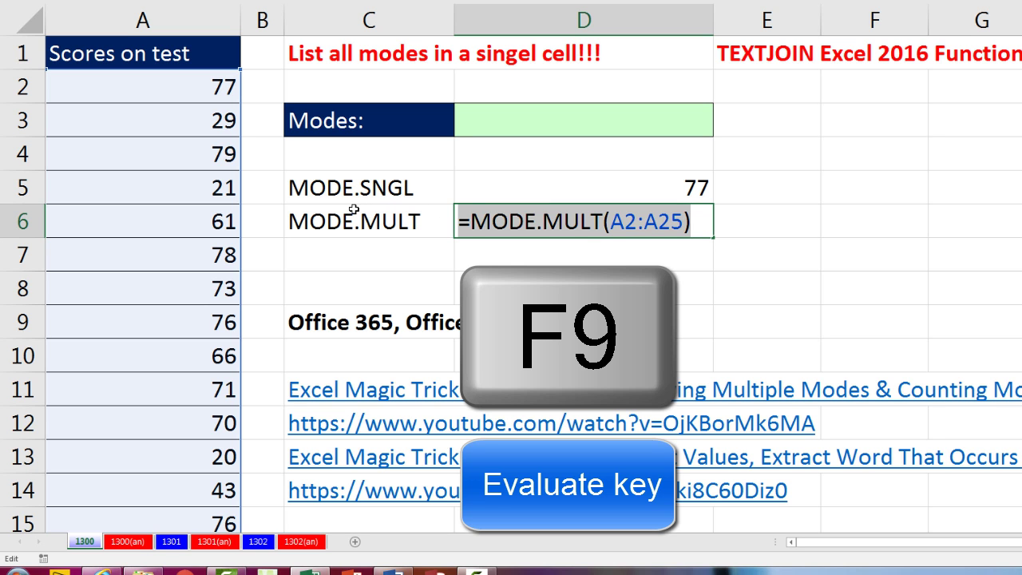
Evaluate D6 to reveal modes 77, 61, 73, 76, 66, restore it, and copy MODE.MULT(A2:A25)
{"action": "key", "text": "F9"}
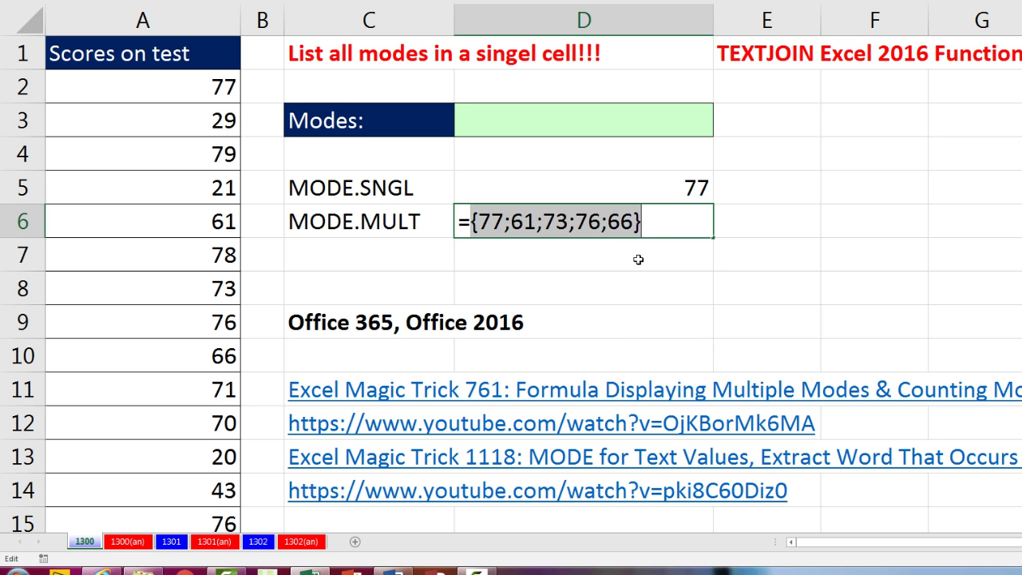
{"action": "key", "text": "ctrl+z"}
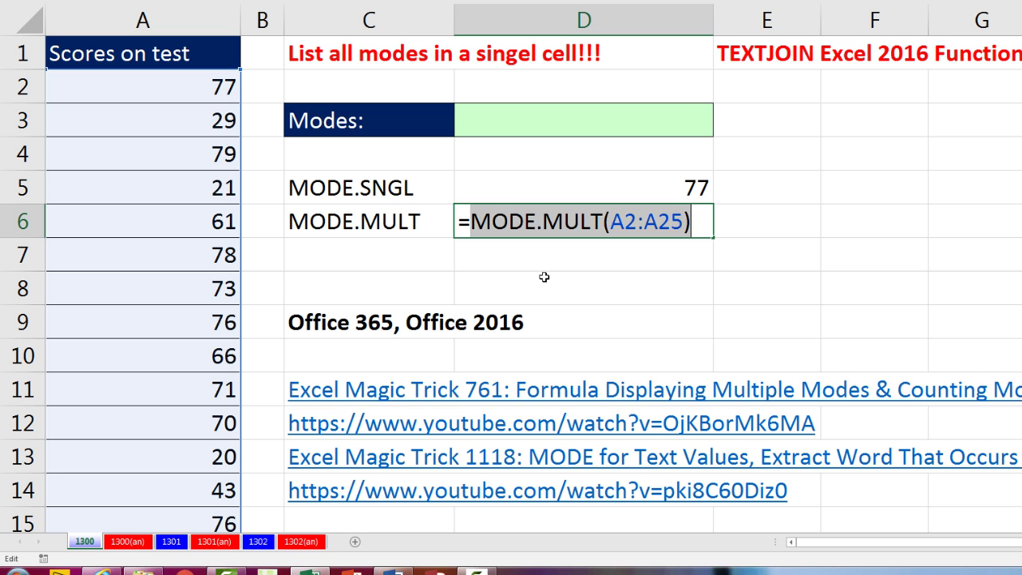
{"action": "key", "text": "ctrl+c"}
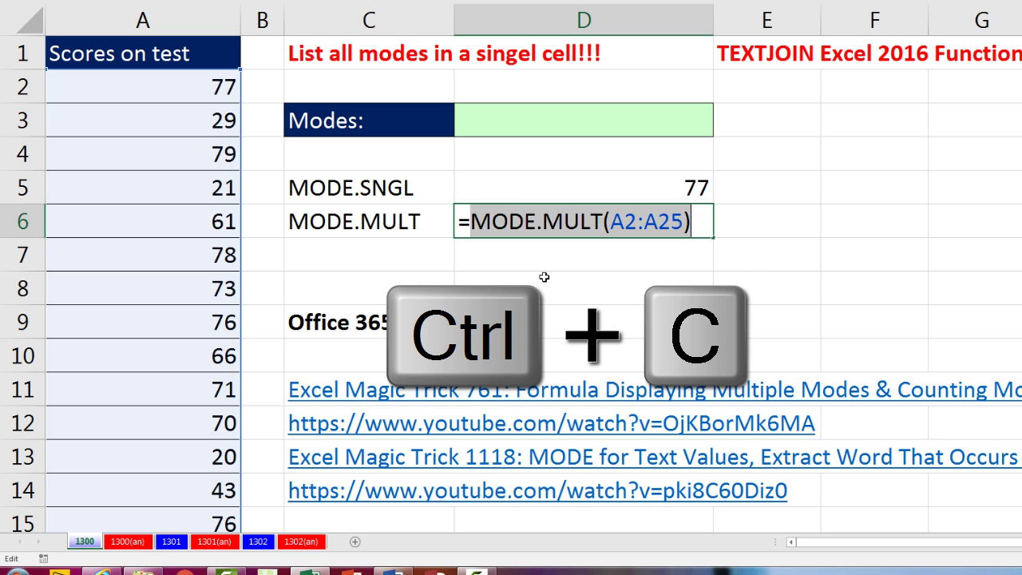
{"action": "key", "text": "Return"}
{"action": "key", "text": "Up"}
Enter =TEXTJOIN(", ",,MODE.MULT(A2:A25)) in D3 to list 77, 61, 73, 76, 66
{"action": "left_click", "coordinate": [605, 123]}
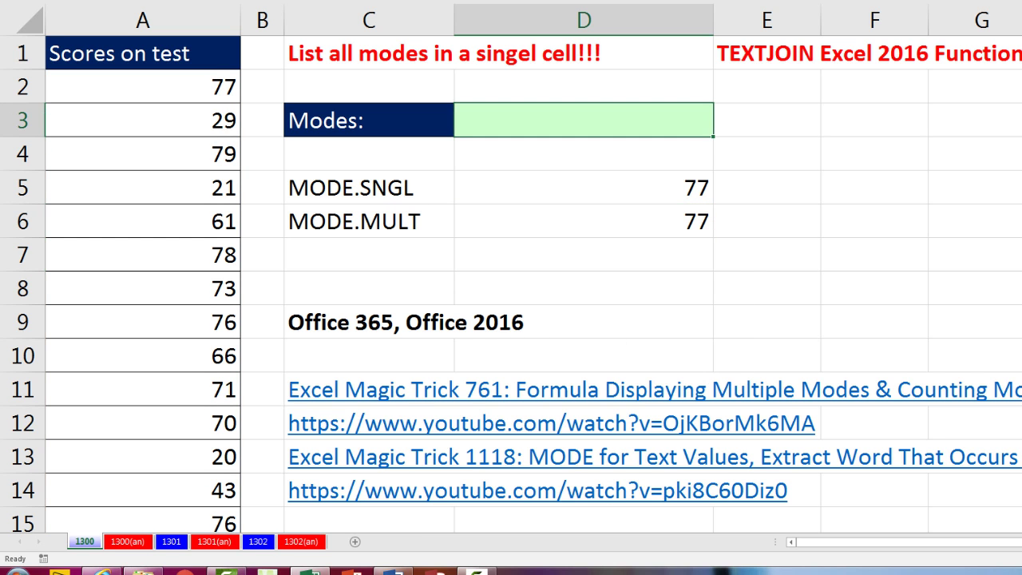
{"action": "type", "text": "="}
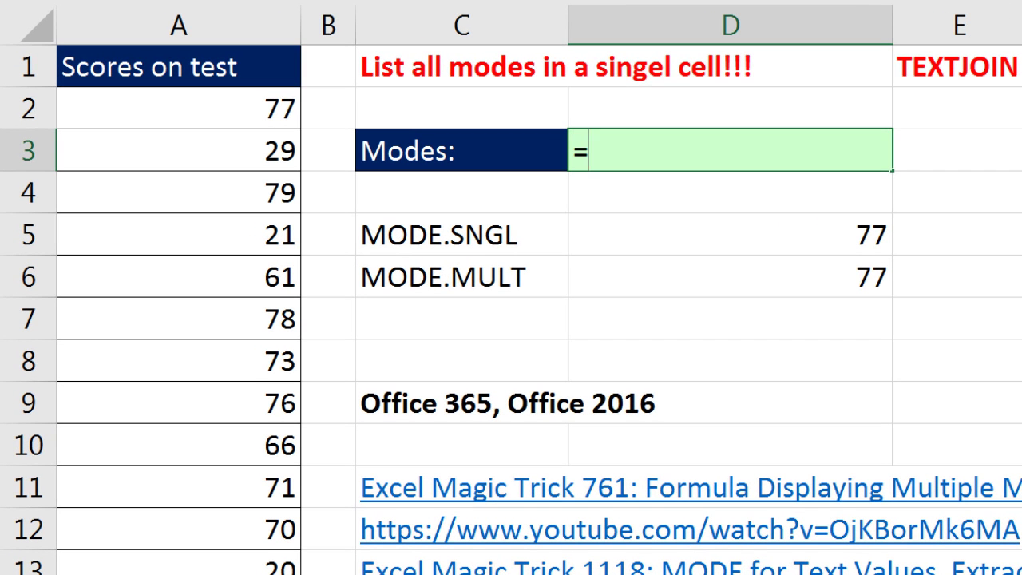
{"action": "type", "text": "text"}
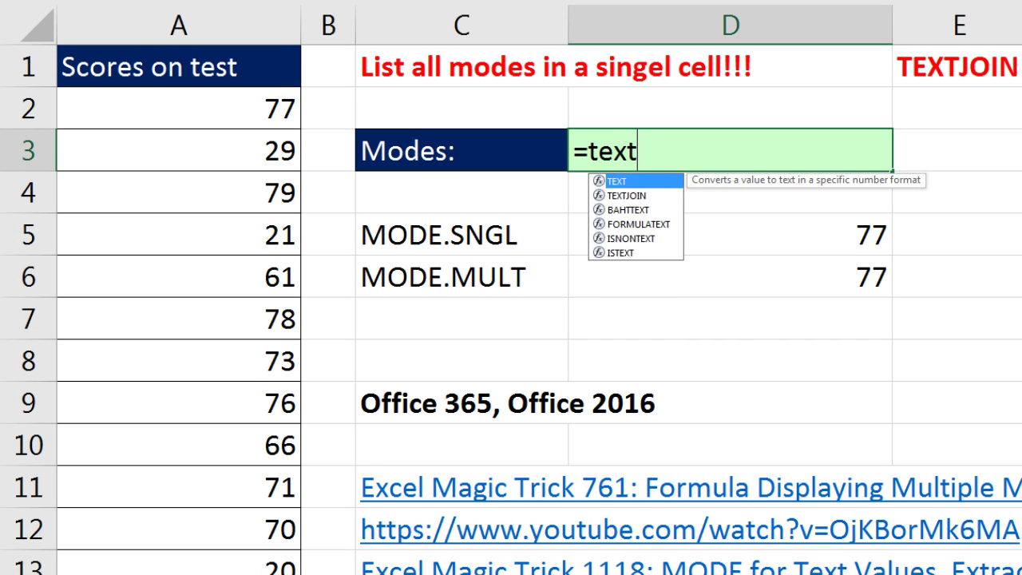
{"action": "key", "text": "Down"}
{"action": "key", "text": "Tab"}
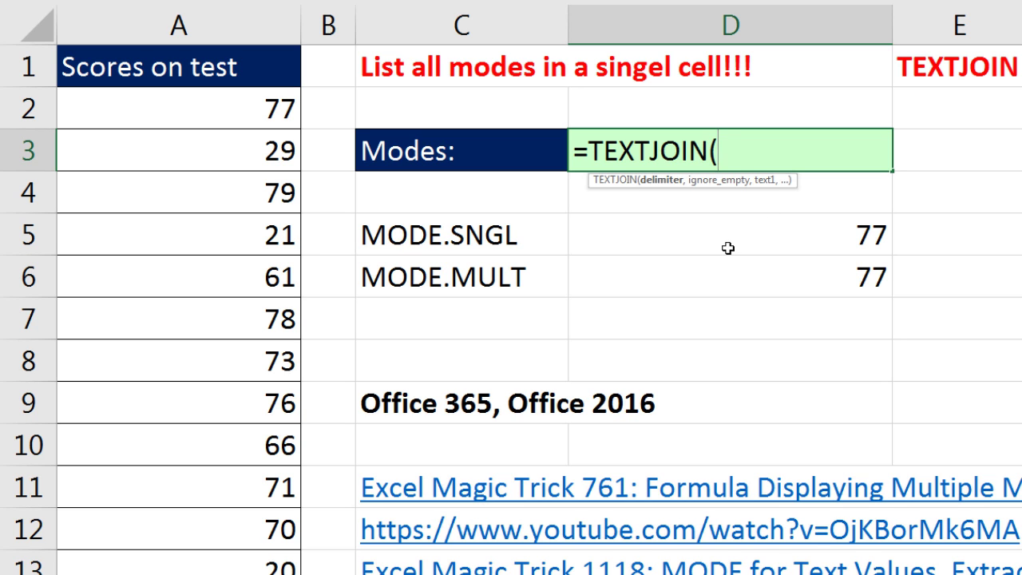
{"action": "type", "text": "\", \","}
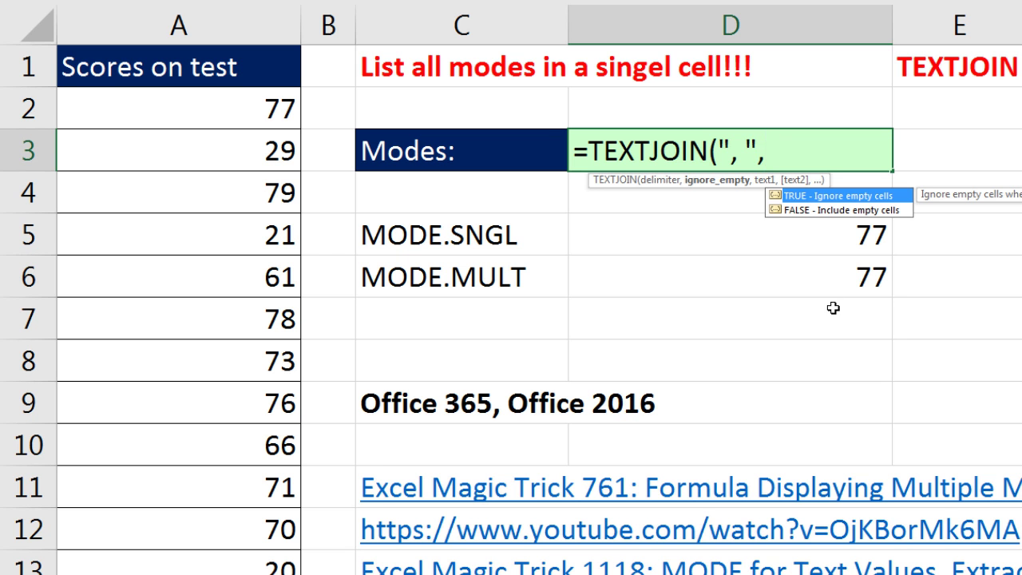
{"action": "type", "text": ","}
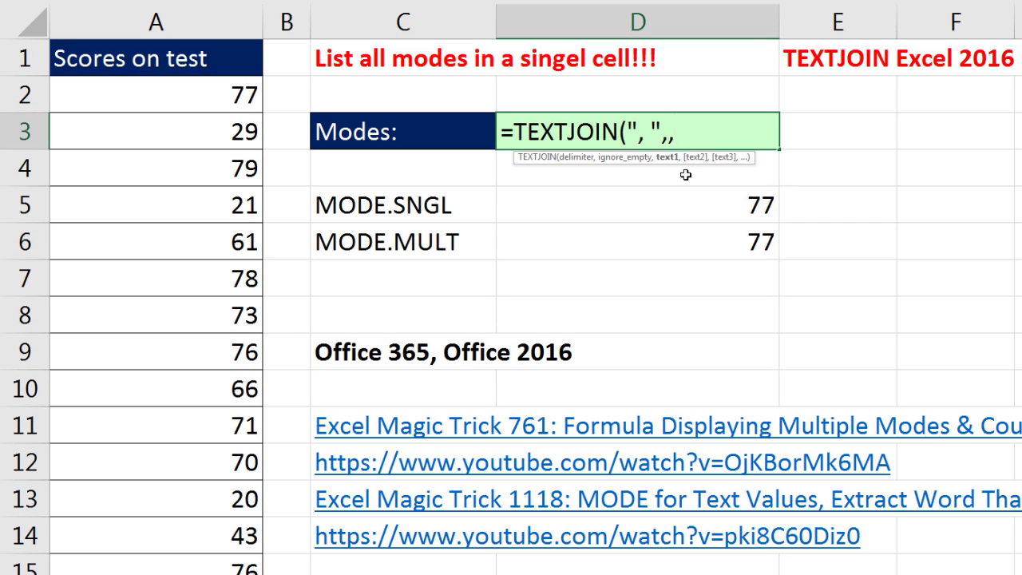
{"action": "key", "text": "ctrl+v"}
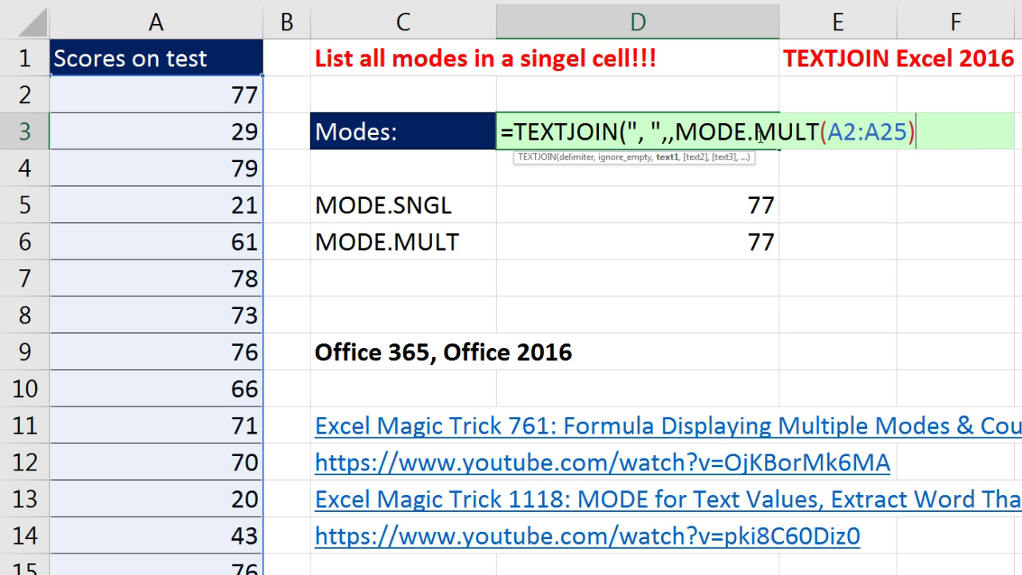
{"action": "type", "text": ")"}
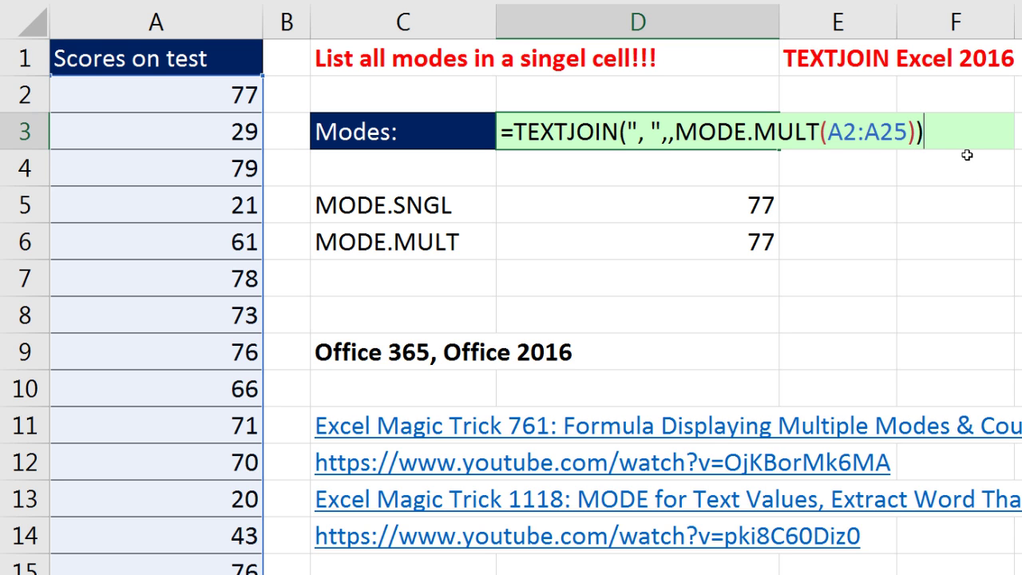
{"action": "key", "text": "Return"}
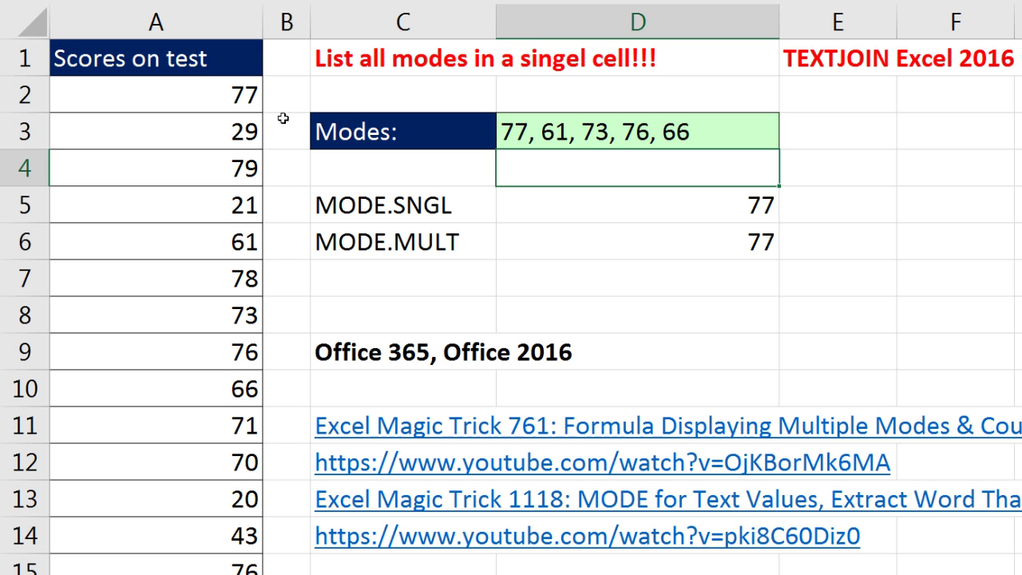
{"action": "left_click", "coordinate": [243, 139]}
Try scores 77 in A3 and 61 in A4, undo them, and display D3's formula
{"action": "type", "text": "7"}
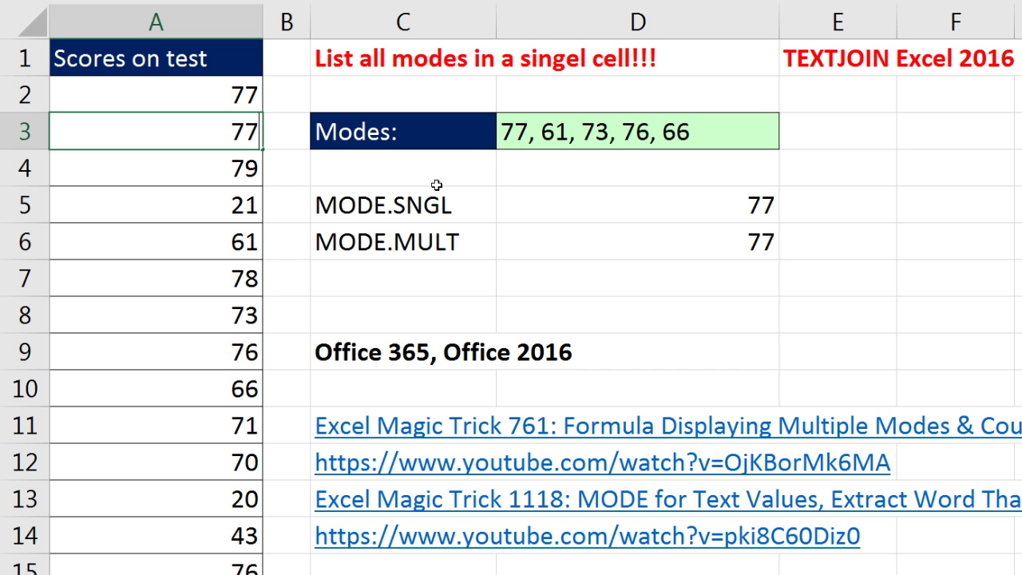
{"action": "type", "text": "7"}
{"action": "key", "text": "Return"}
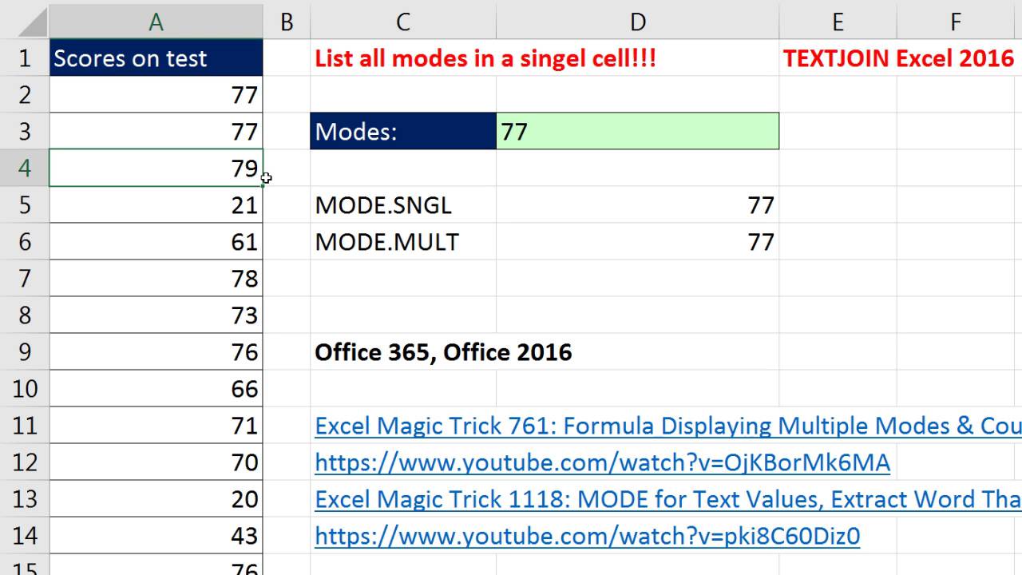
{"action": "type", "text": "61"}
{"action": "key", "text": "Return"}
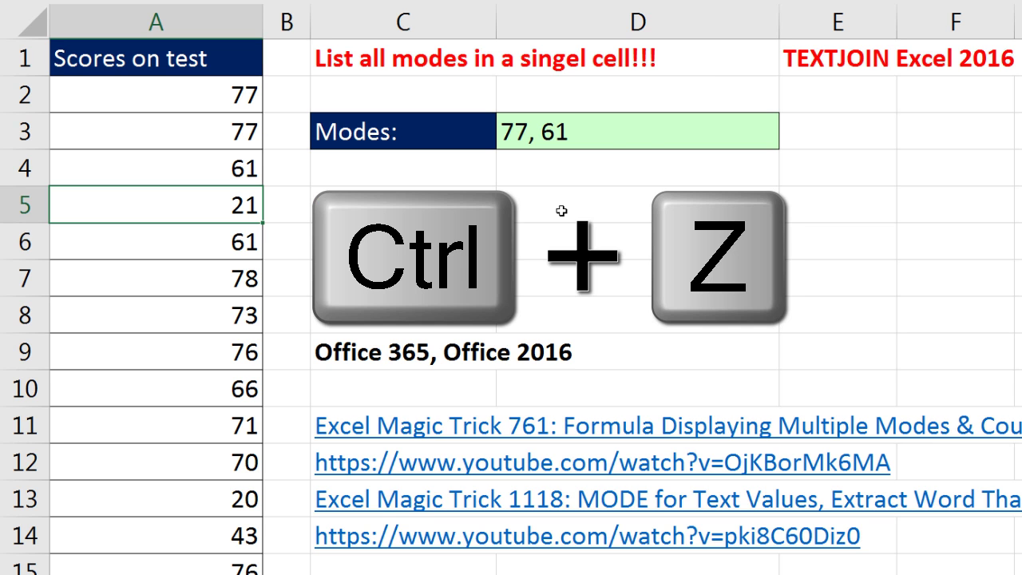
{"action": "key", "text": "ctrl+z"}
{"action": "key", "text": "ctrl+z"}
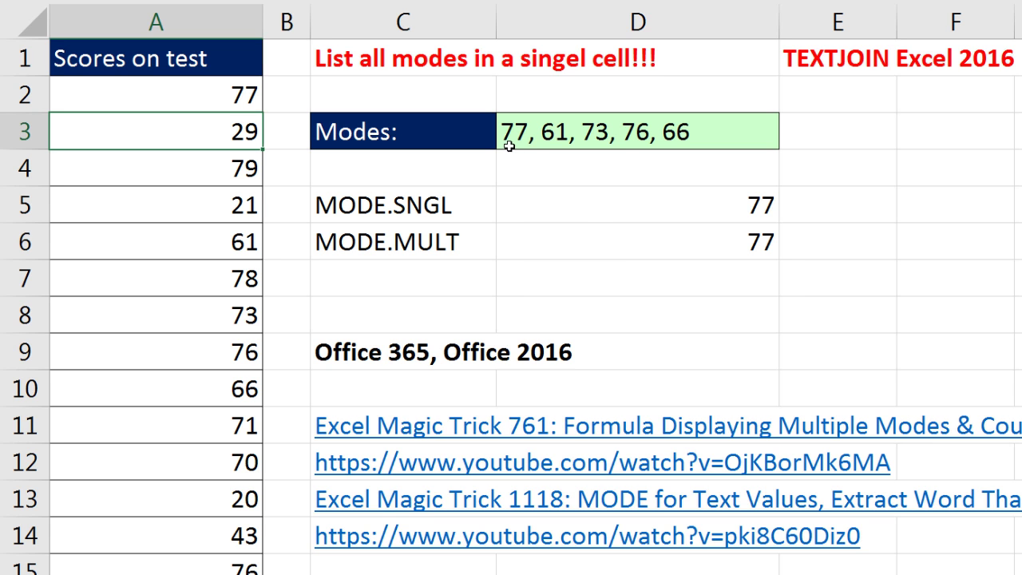
{"action": "left_click", "coordinate": [671, 138]}
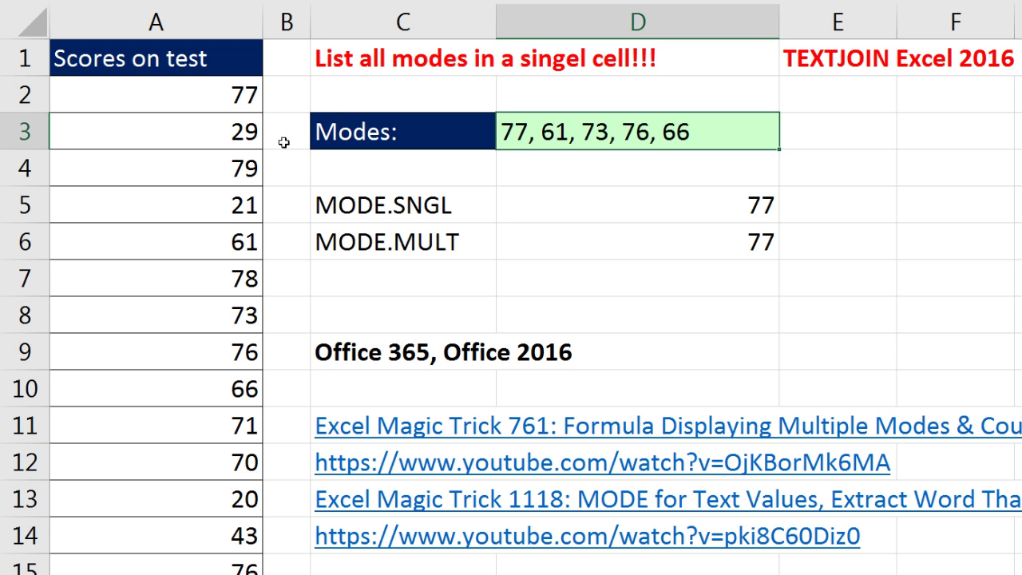
{"action": "double_click", "coordinate": [553, 143]}
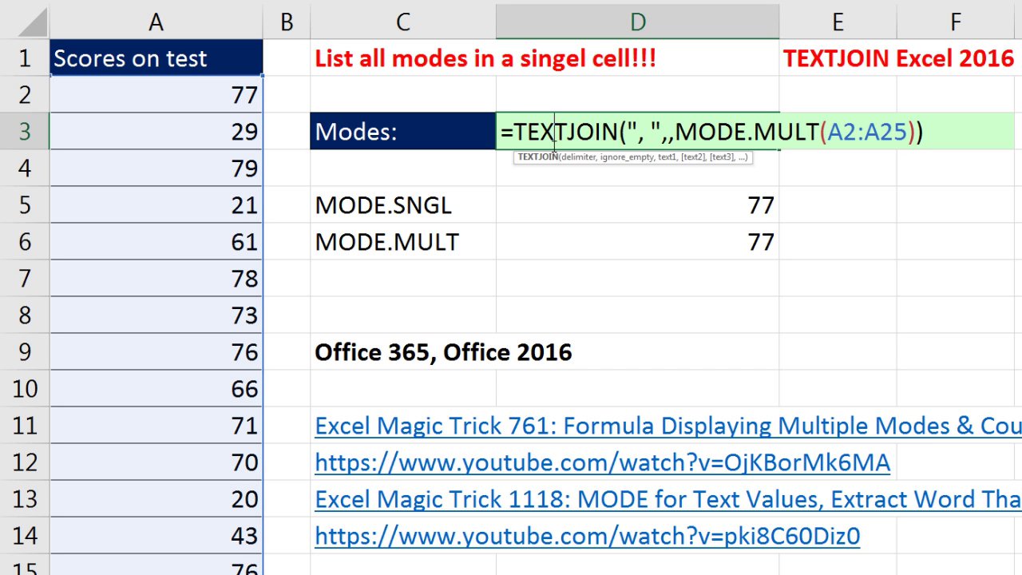